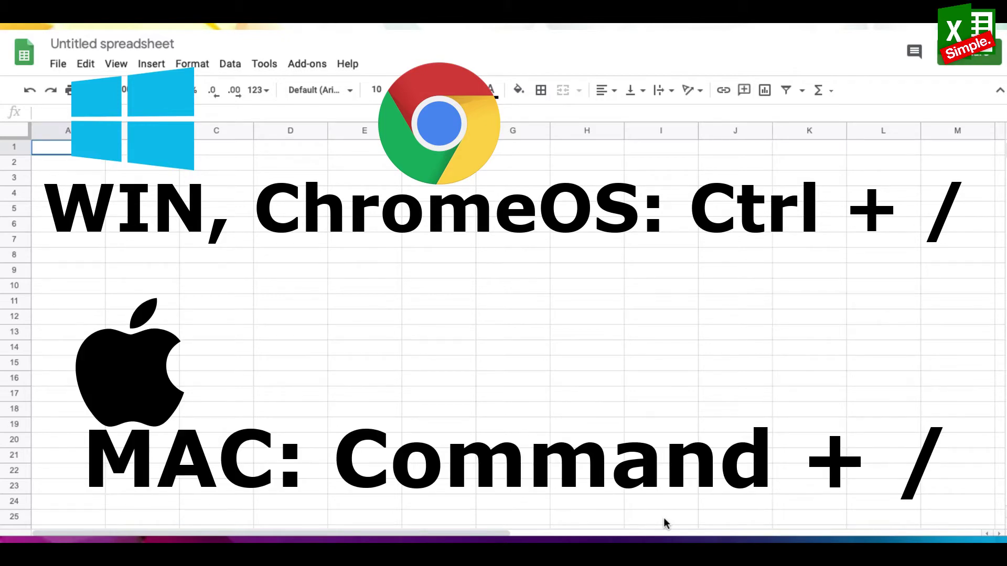
Step: Open the keyboard shortcuts list and view the Editing, Formatting, Data, Review, Selection, File, View, Navigation and Help shortcuts
key(super+slash)
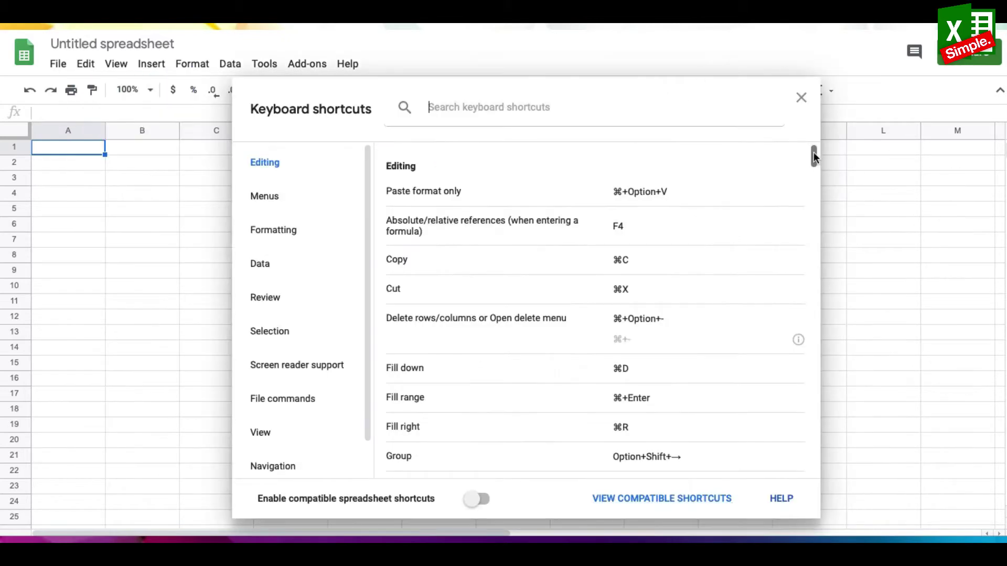
drag(813, 152, 813, 292)
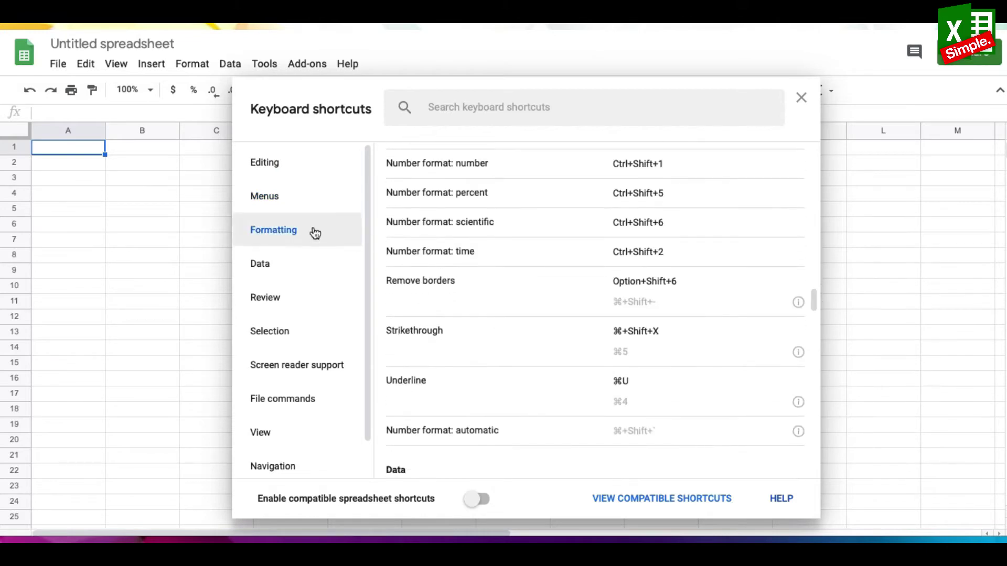
click(265, 162)
click(267, 230)
click(261, 263)
click(262, 297)
click(262, 331)
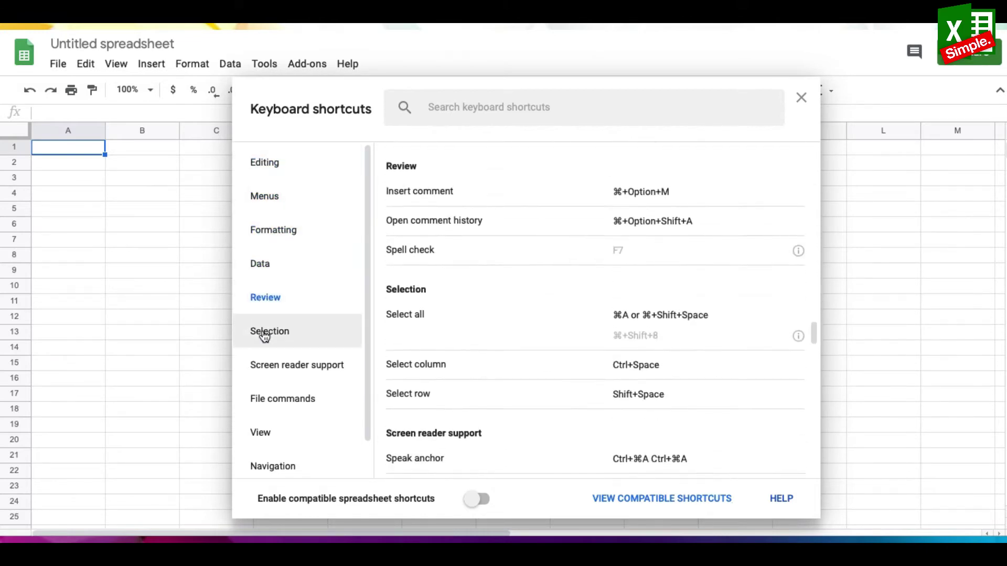
click(262, 365)
click(262, 399)
click(262, 435)
click(273, 428)
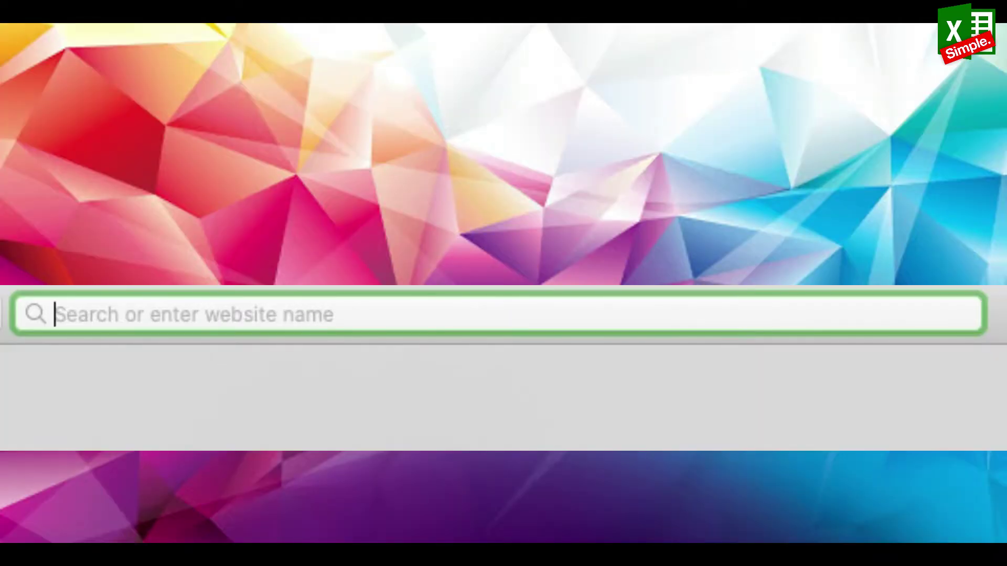
Step: Go to Google Drive and create a Blank spreadsheet under New > Google Sheets
text(drive.go)
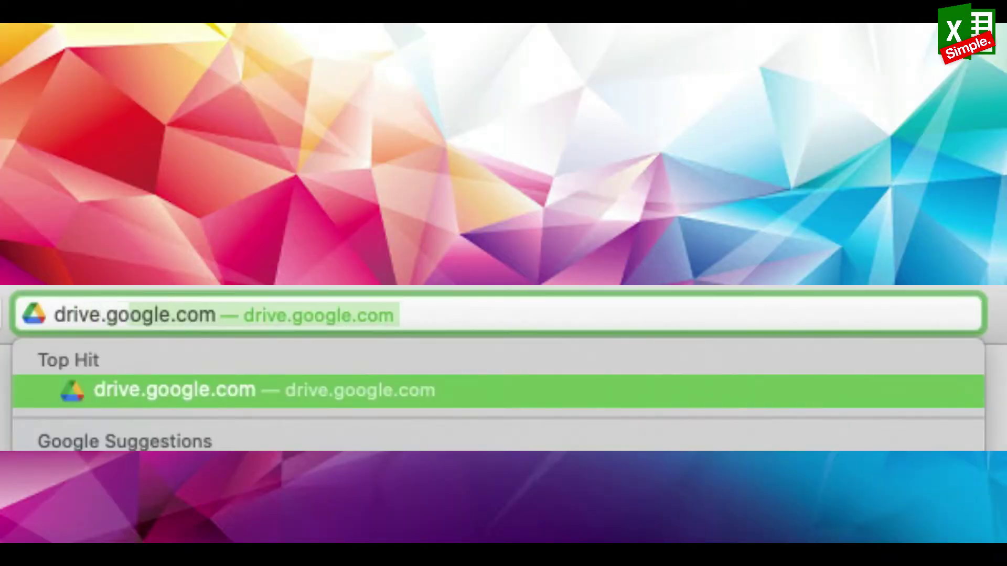
key(Return)
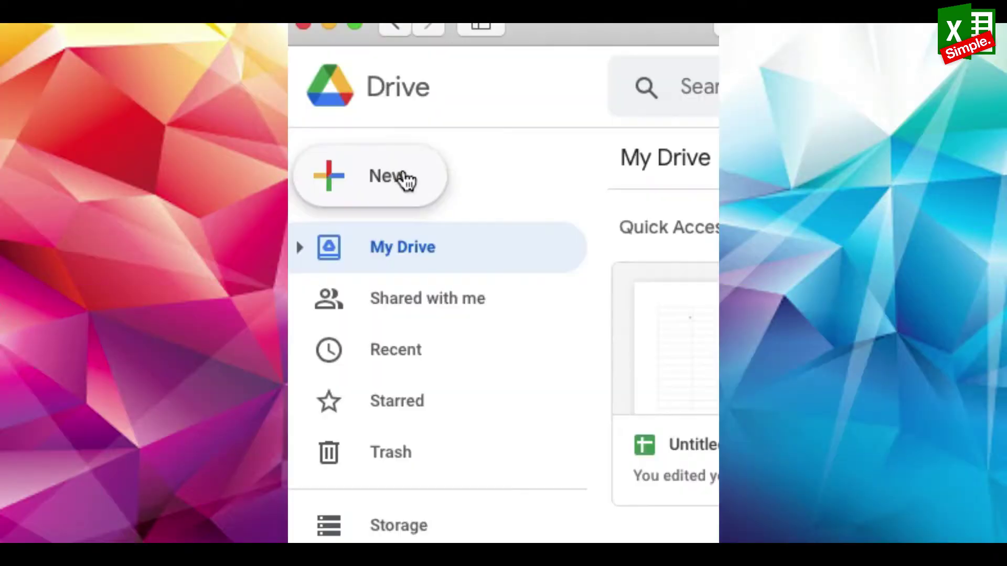
click(405, 180)
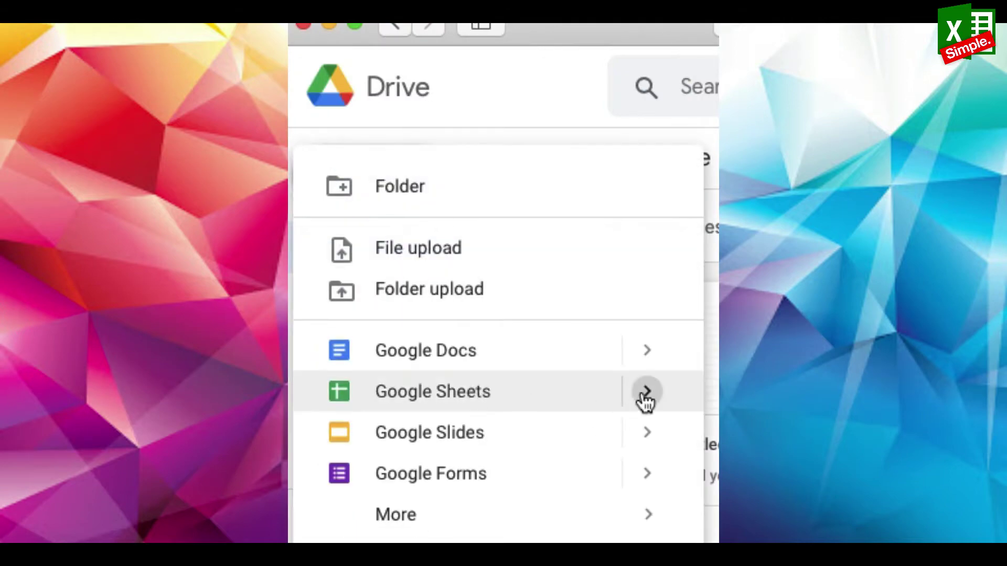
mouse_move(645, 400)
click(576, 414)
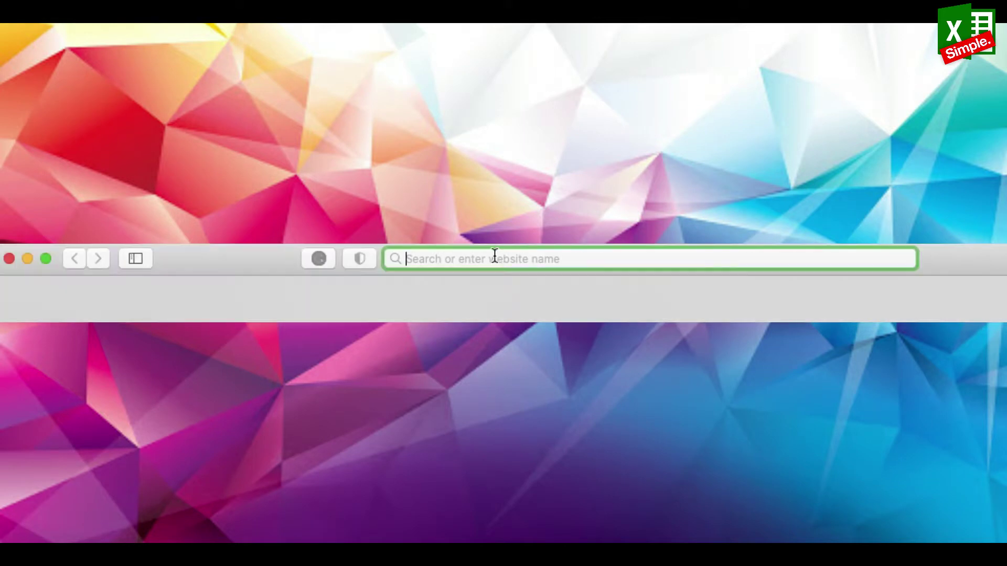
Step: Load sheets.new in Safari to get another blank spreadsheet
text(sheets.new)
key(Return)
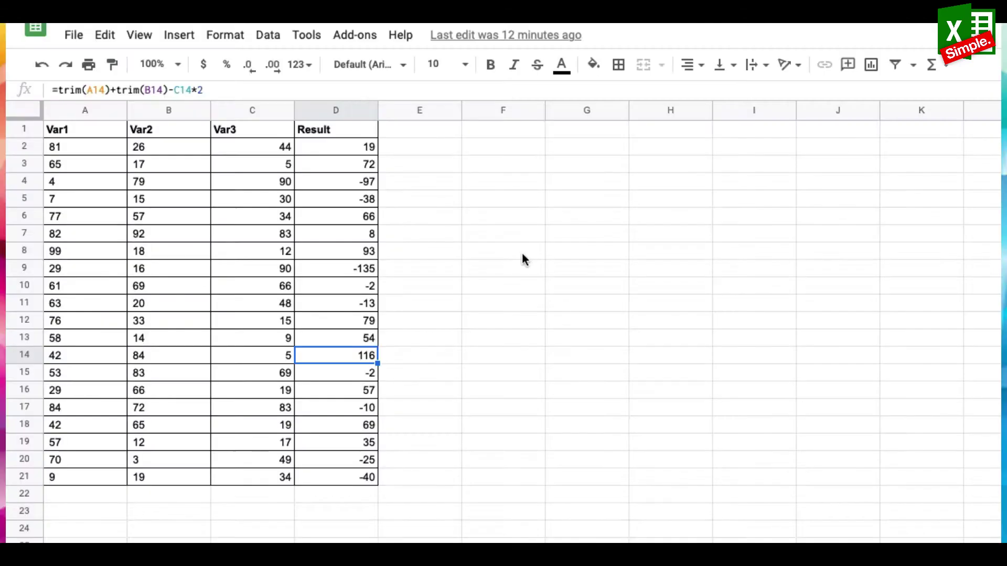
Step: Inspect the Result formulas in D13, D20, D14 and D6, then select D4
click(521, 236)
click(348, 250)
double_click(352, 338)
double_click(354, 465)
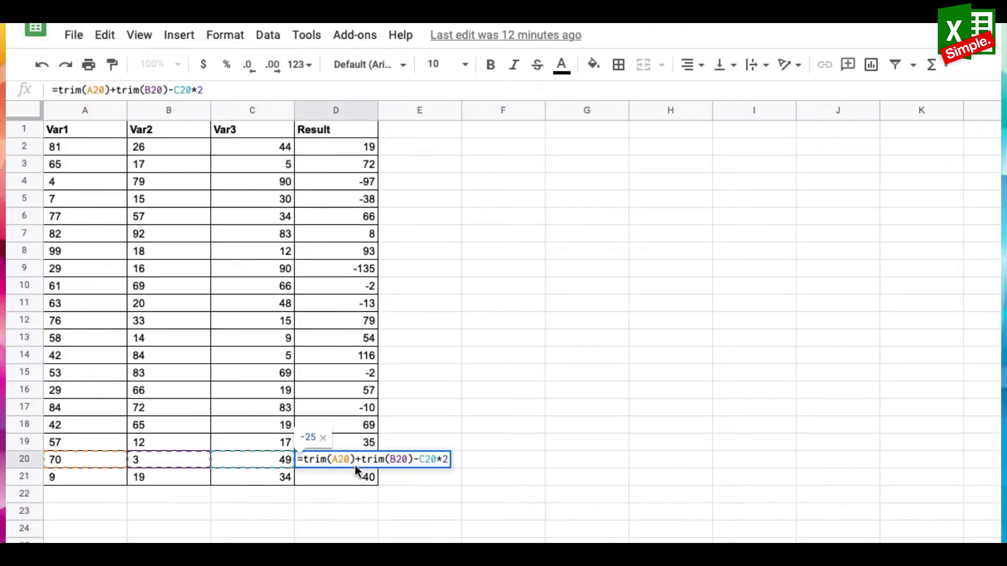
double_click(362, 354)
double_click(362, 216)
click(356, 182)
Step: Widen column D and toggle Show formulas to compare Result formulas with their computed values
drag(377, 110, 450, 111)
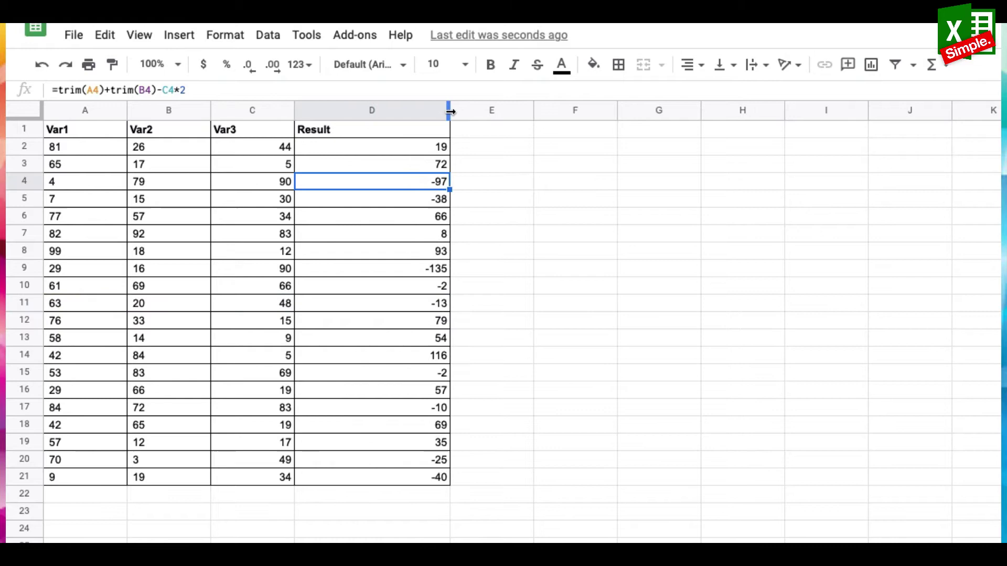
key(ctrl+grave)
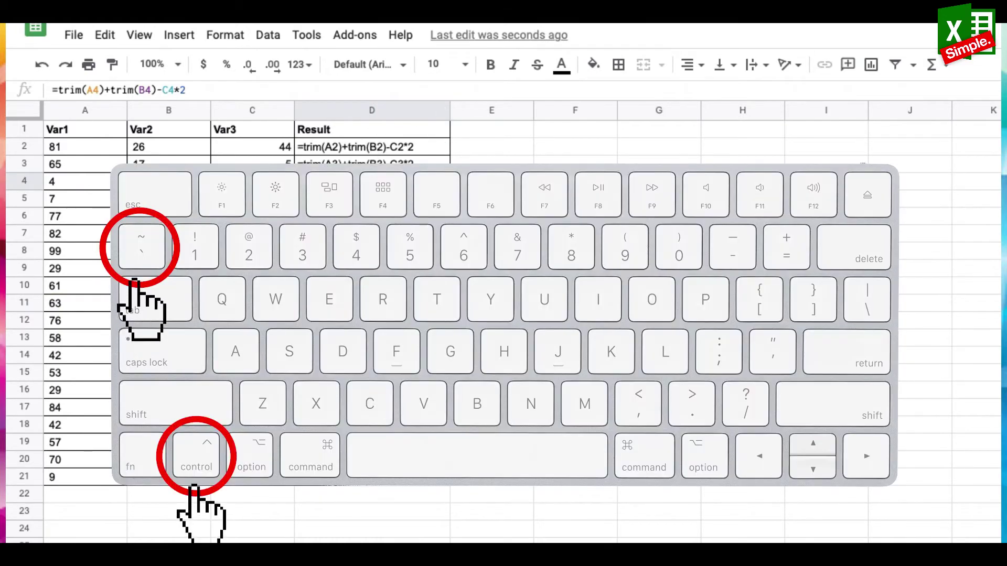
click(371, 338)
key(Up)
key(Up)
key(Up)
key(Up)
key(Up)
key(Up)
key(Up)
key(Up)
key(Up)
key(Up)
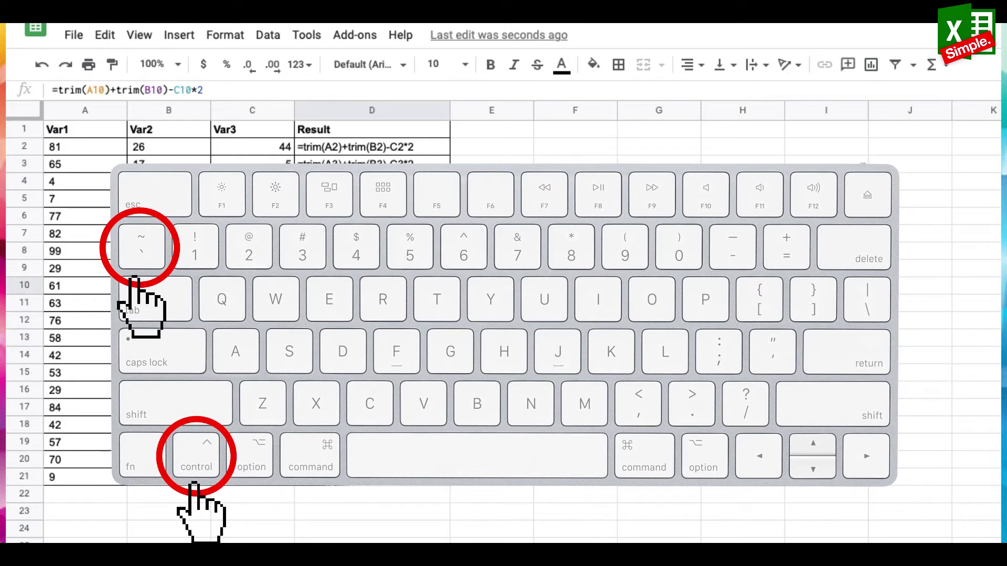
key(Up)
key(Up)
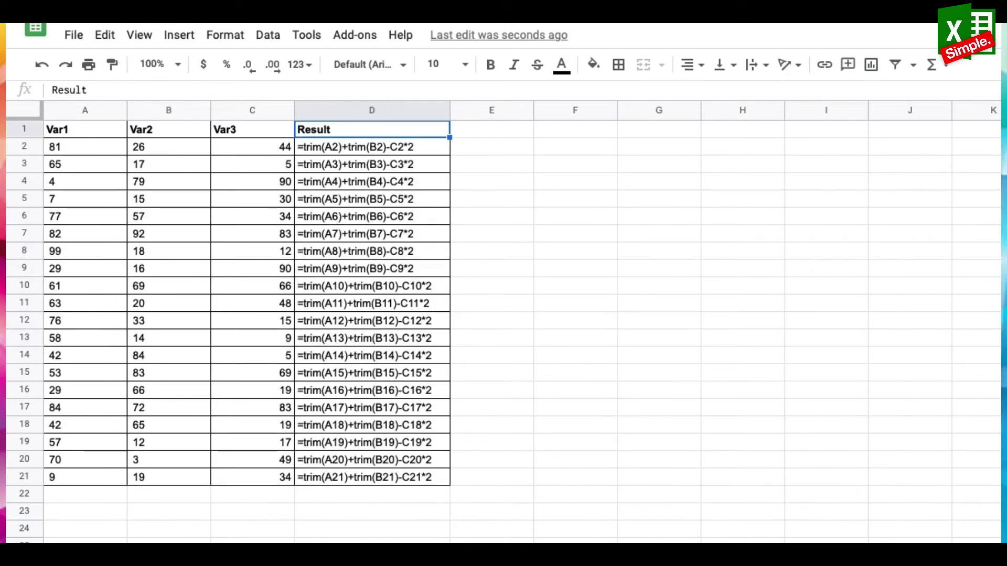
click(472, 291)
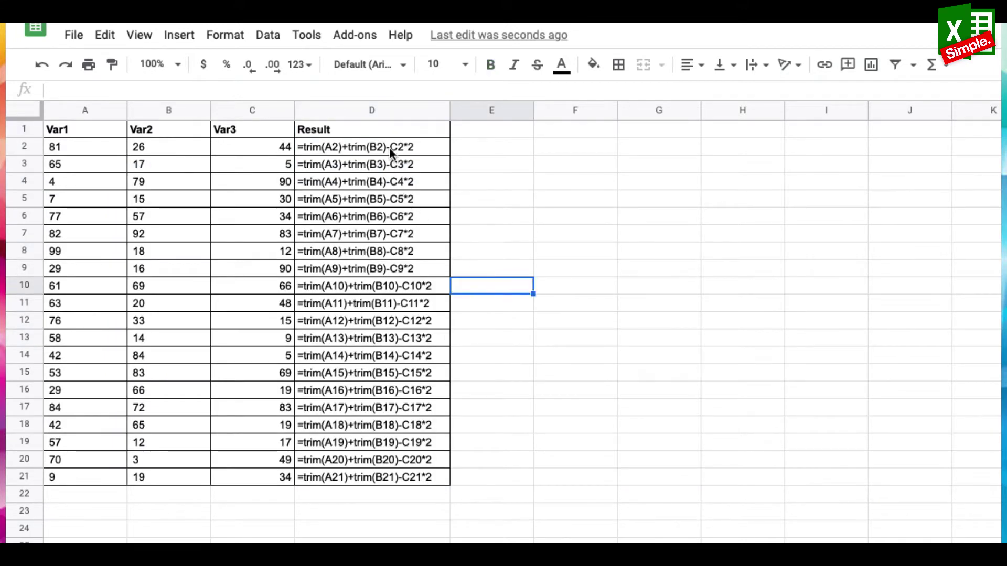
click(392, 126)
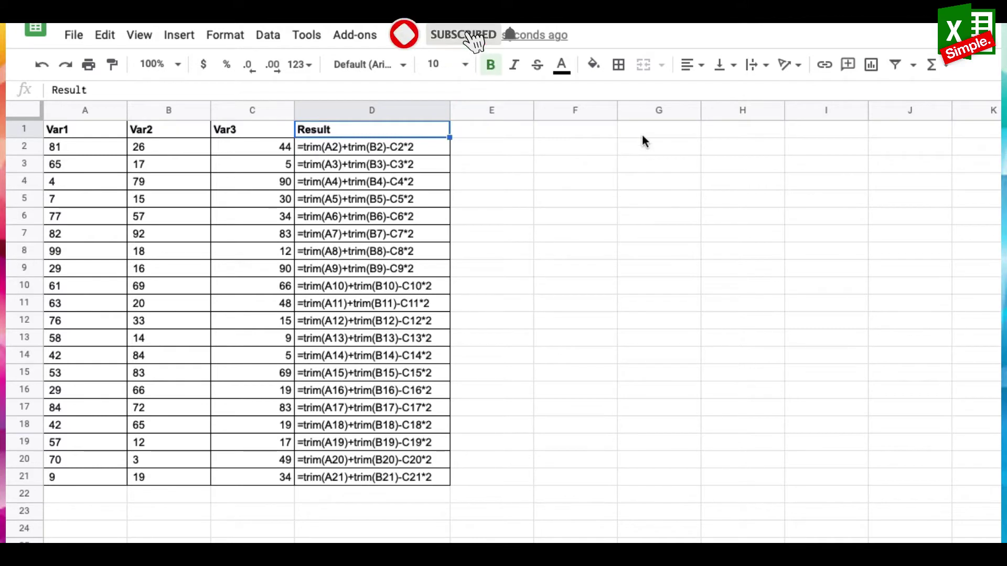
key(ctrl+grave)
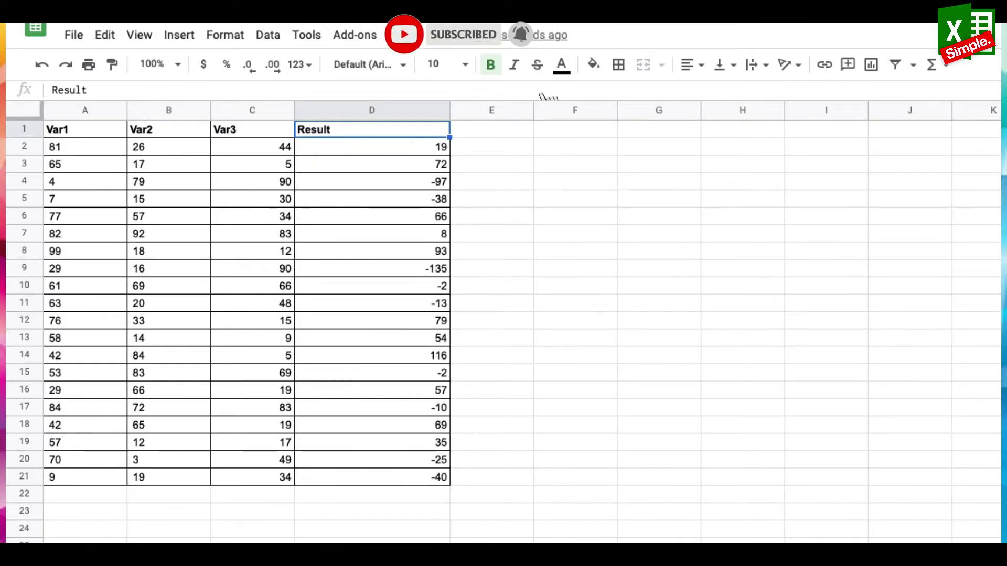
key(ctrl+grave)
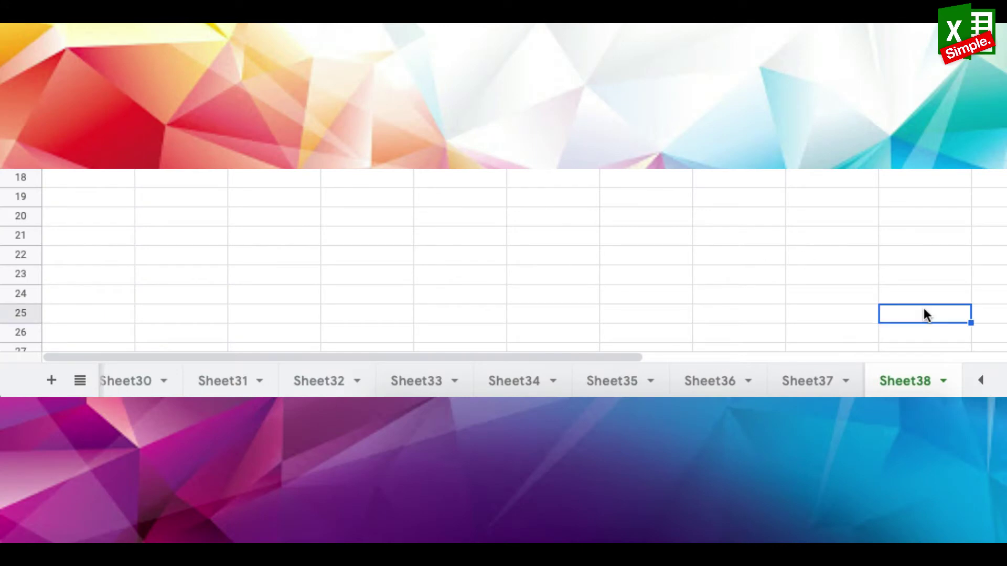
Step: Scroll the sheet tabs back to the first sheets, then forward again to Sheet38
click(980, 382)
click(980, 381)
click(980, 382)
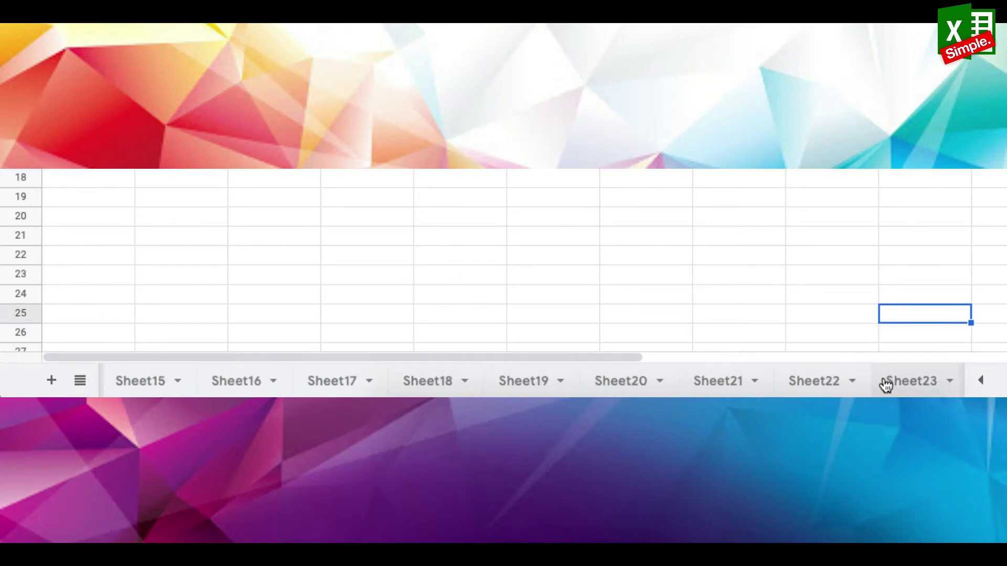
click(980, 381)
click(980, 381)
click(981, 382)
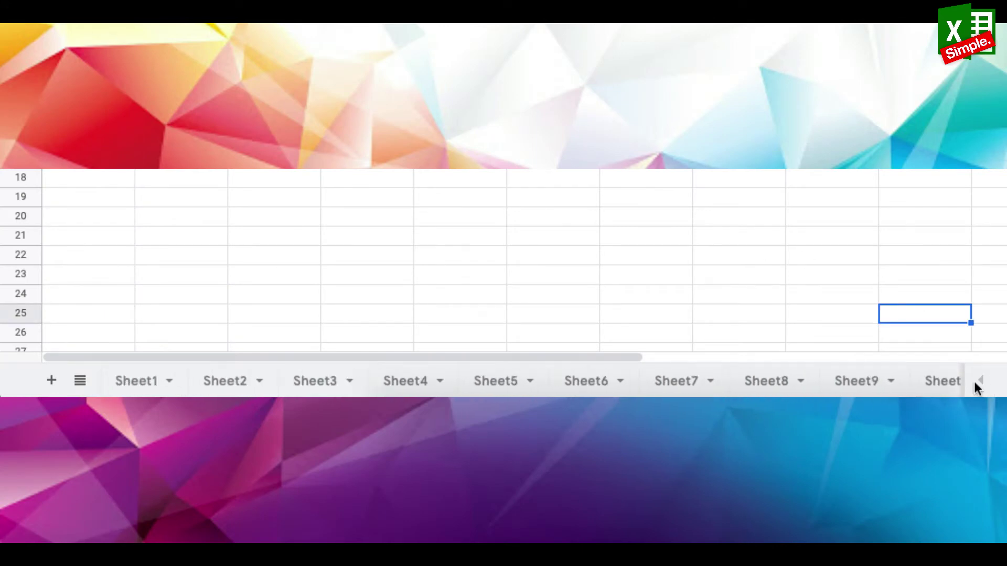
click(1002, 383)
click(1002, 383)
click(1003, 383)
click(1002, 383)
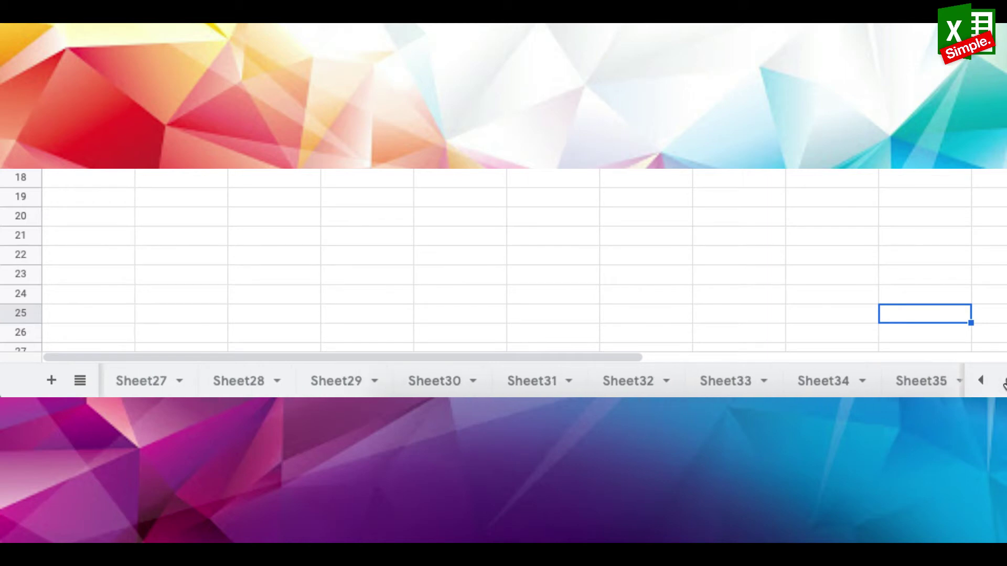
click(1003, 382)
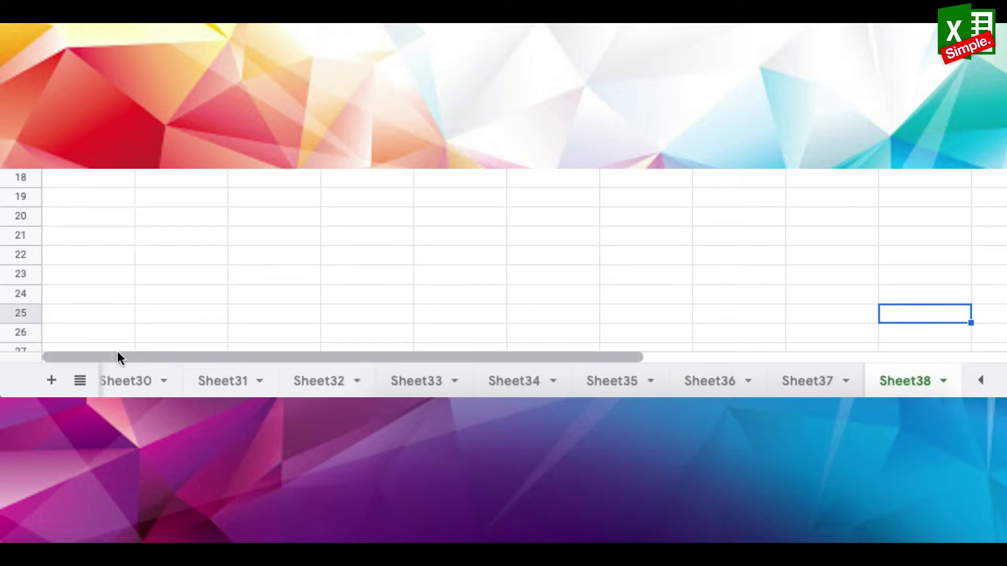
Step: Bring up the All sheets list and scroll up through the workbook's sheets
click(80, 382)
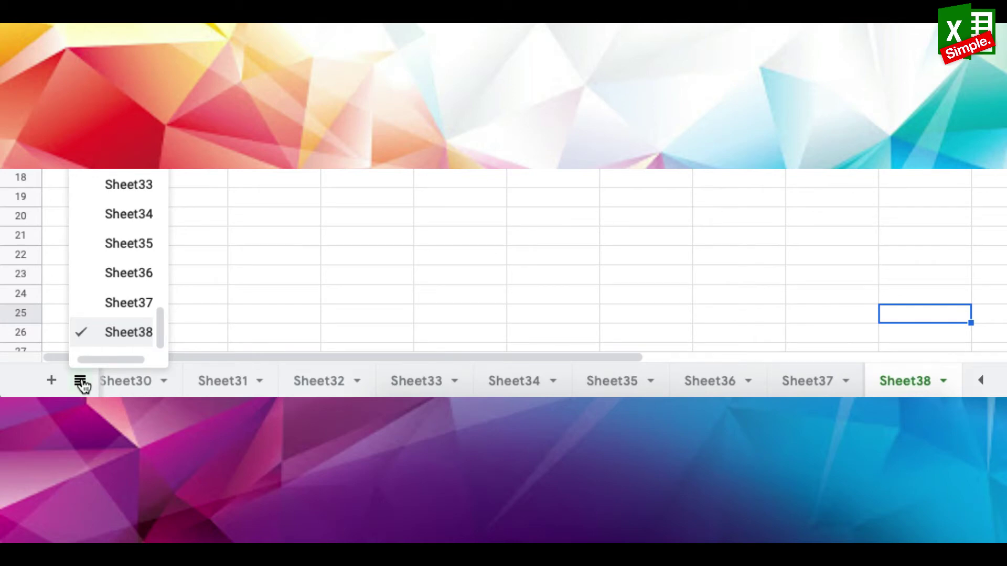
click(80, 382)
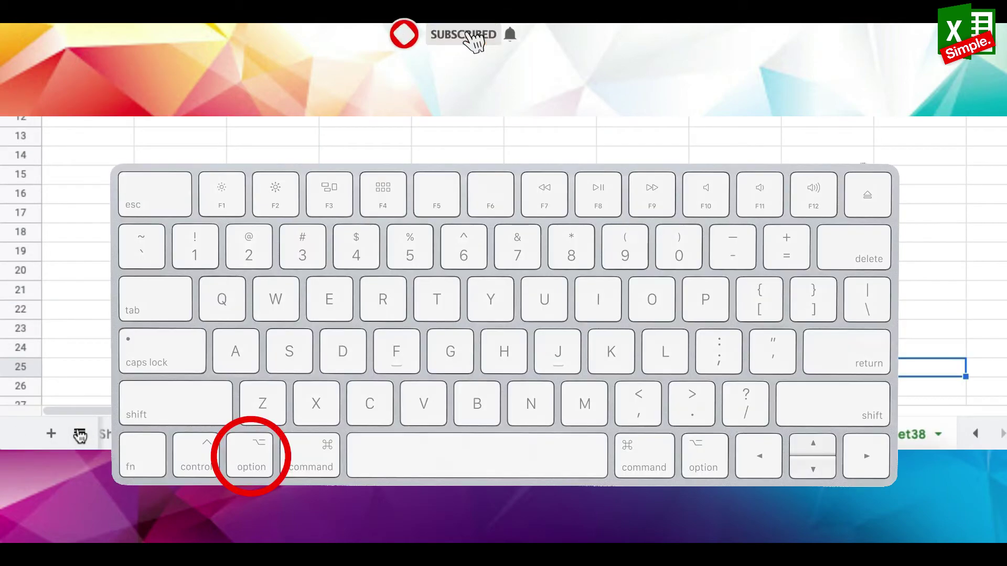
click(80, 434)
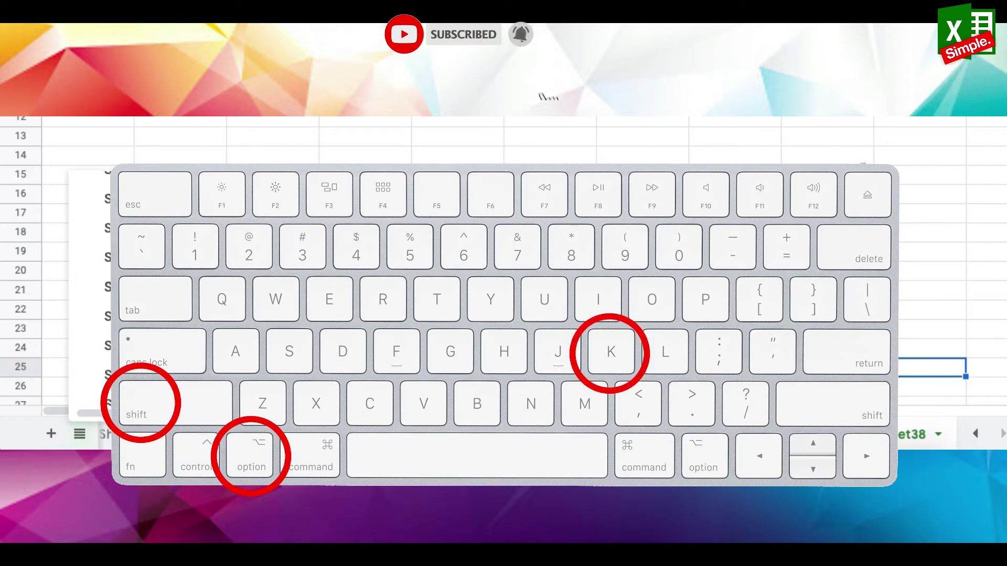
scroll(89, 288, up, 2)
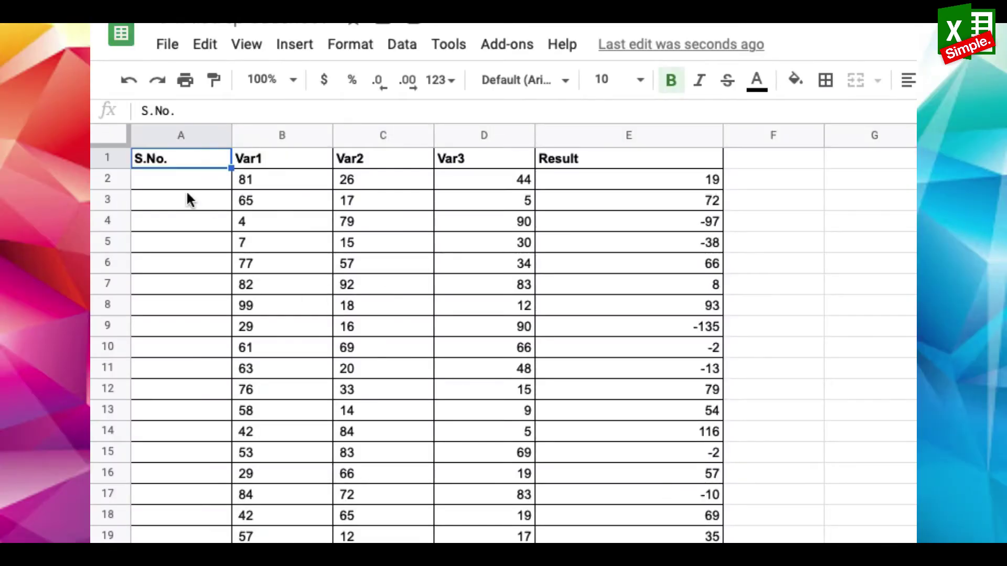
click(191, 178)
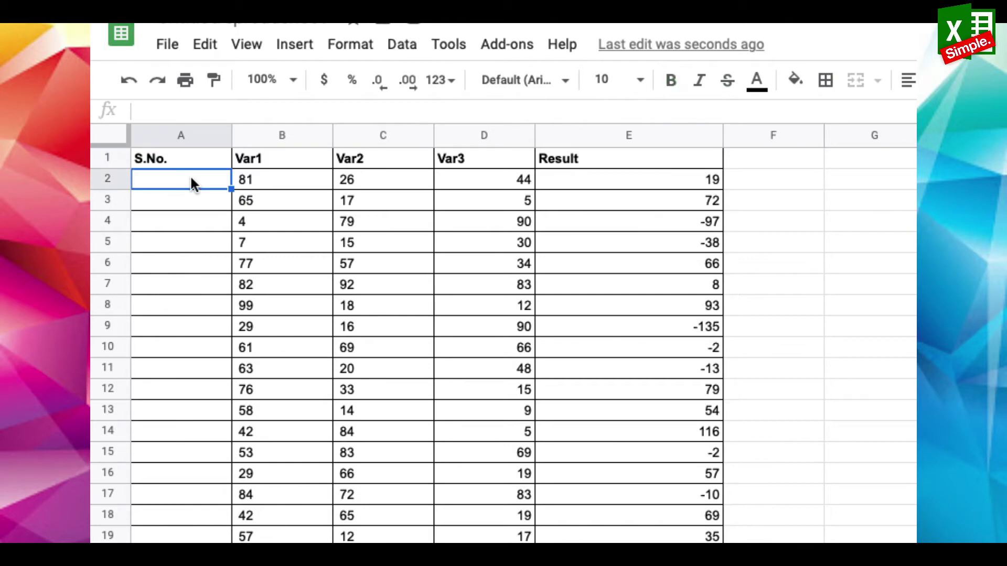
text(1)
key(Return)
text(2)
click(171, 176)
key(shift+Down)
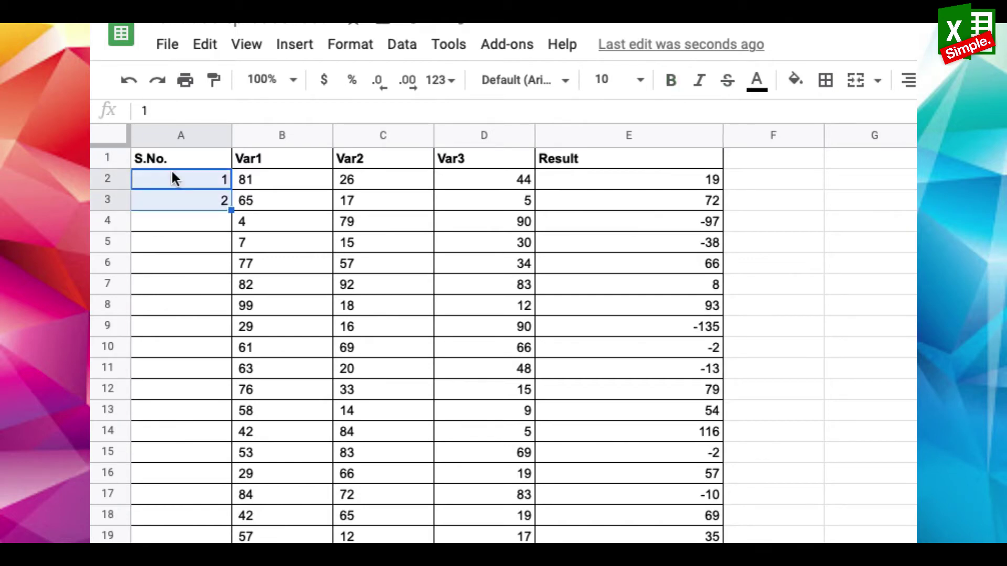
drag(231, 210, 220, 508)
double_click(230, 210)
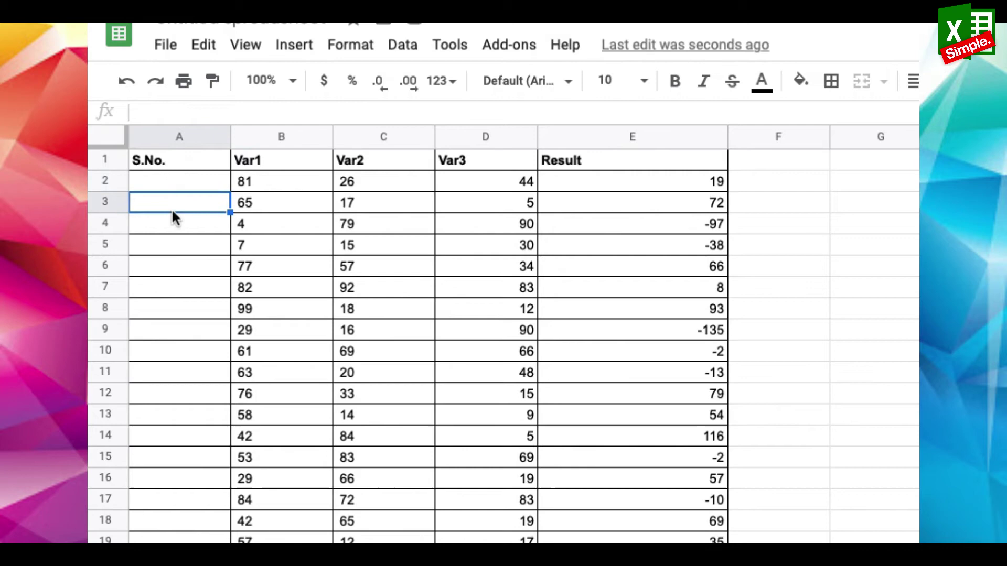
click(181, 177)
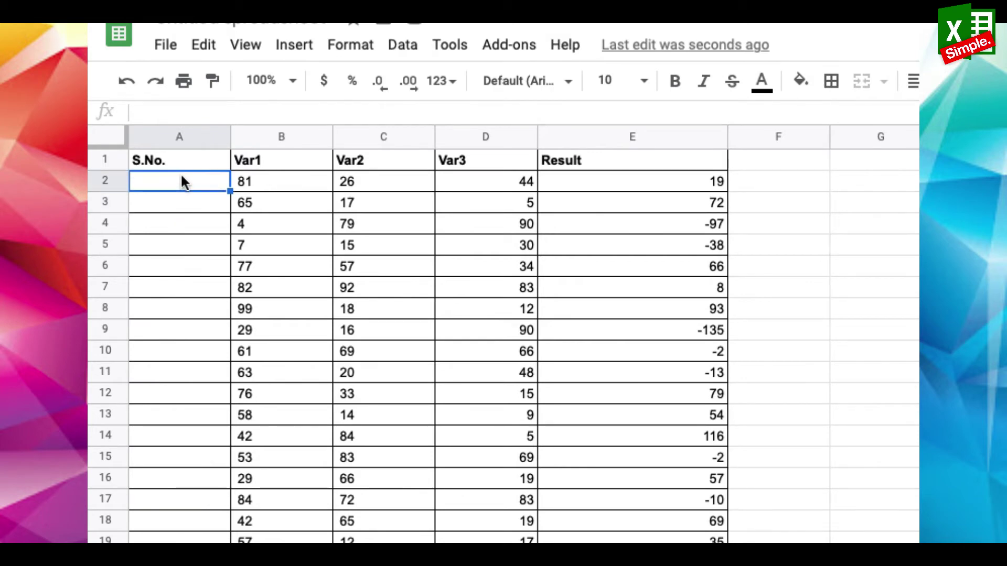
Step: Check the Var1 range B2:B19, then enter =sequence(counta(b2:b19)) in A2
drag(286, 183, 271, 542)
click(295, 181)
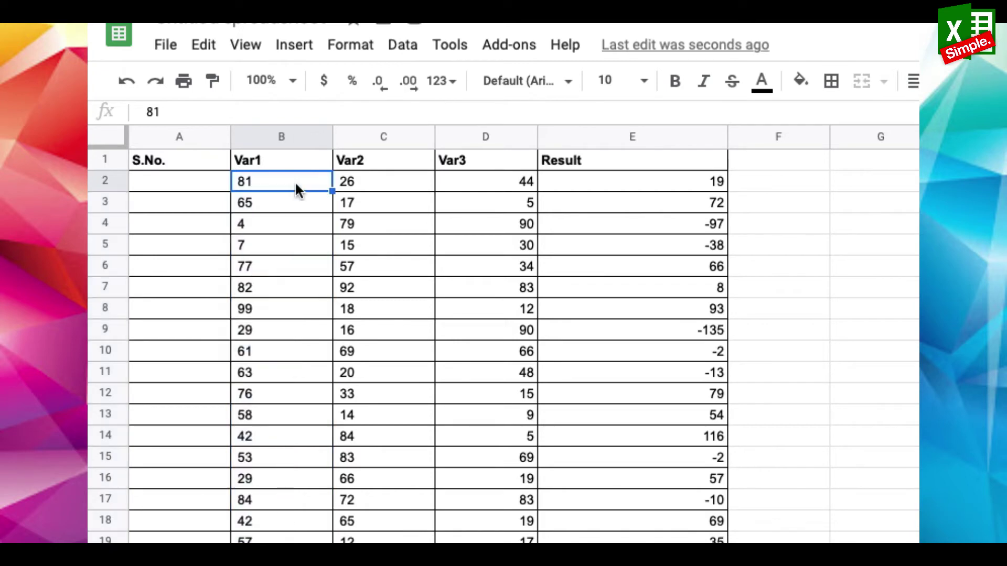
click(295, 193)
click(291, 181)
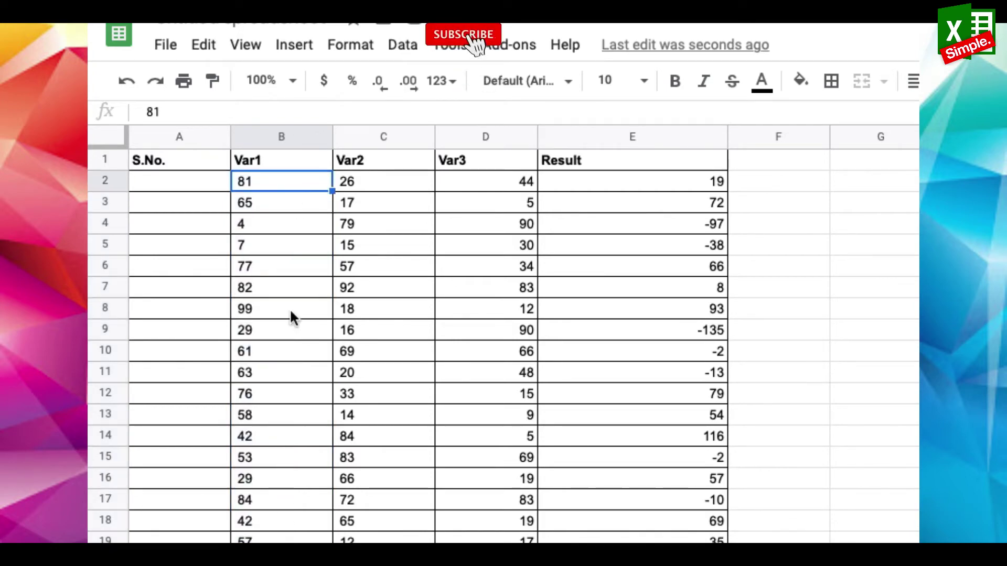
click(286, 539)
drag(260, 178, 268, 541)
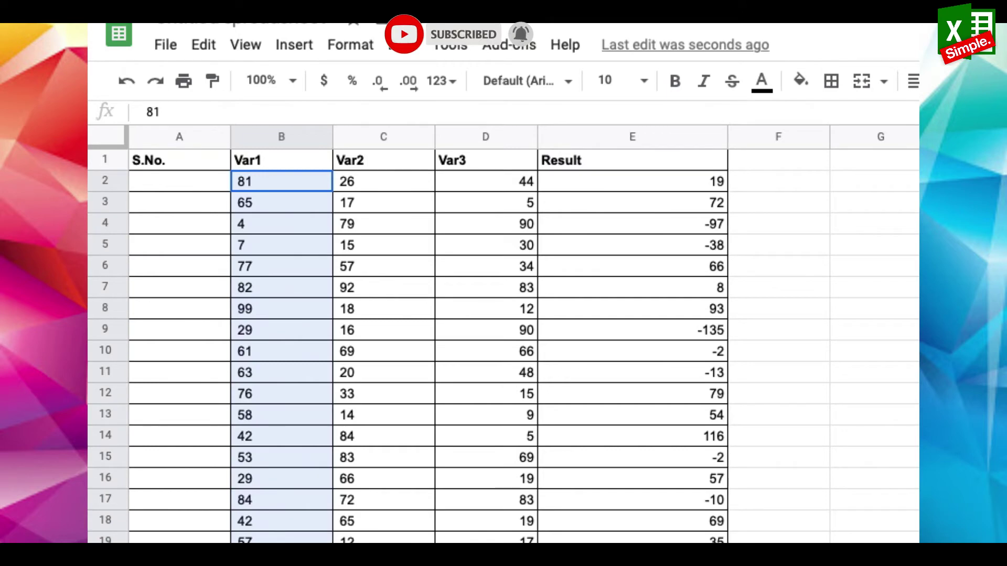
click(179, 179)
text(=s)
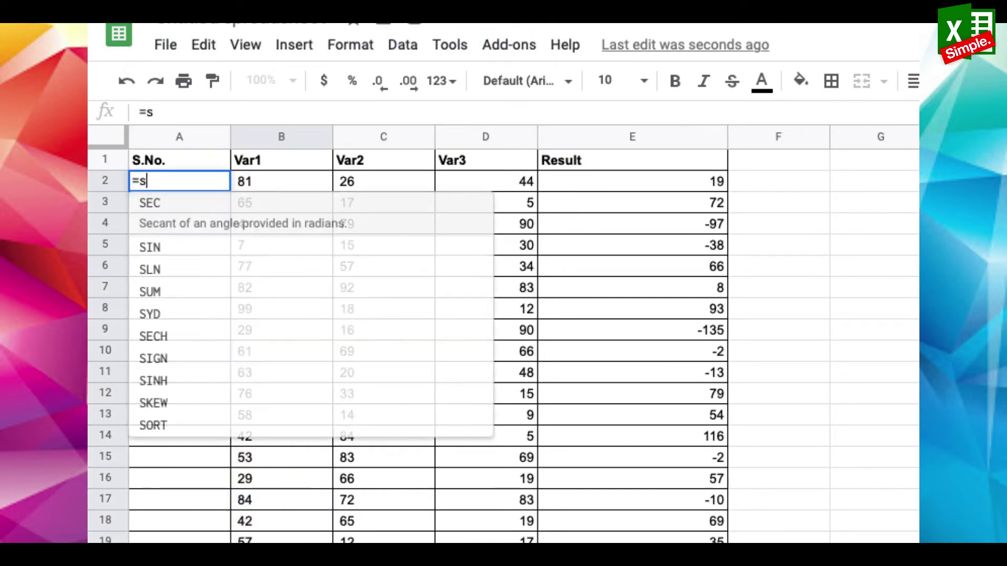
text(equence)
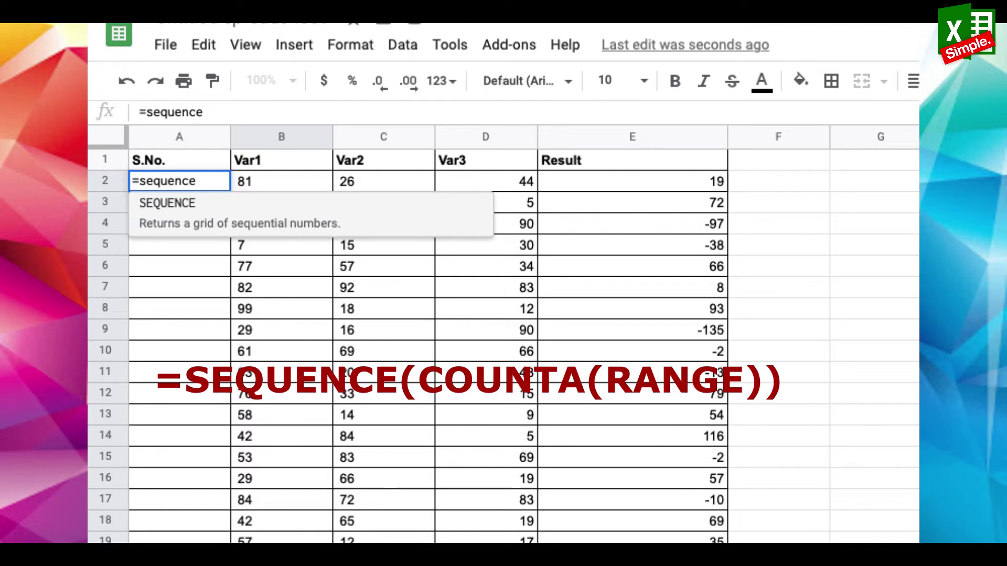
text((counta()
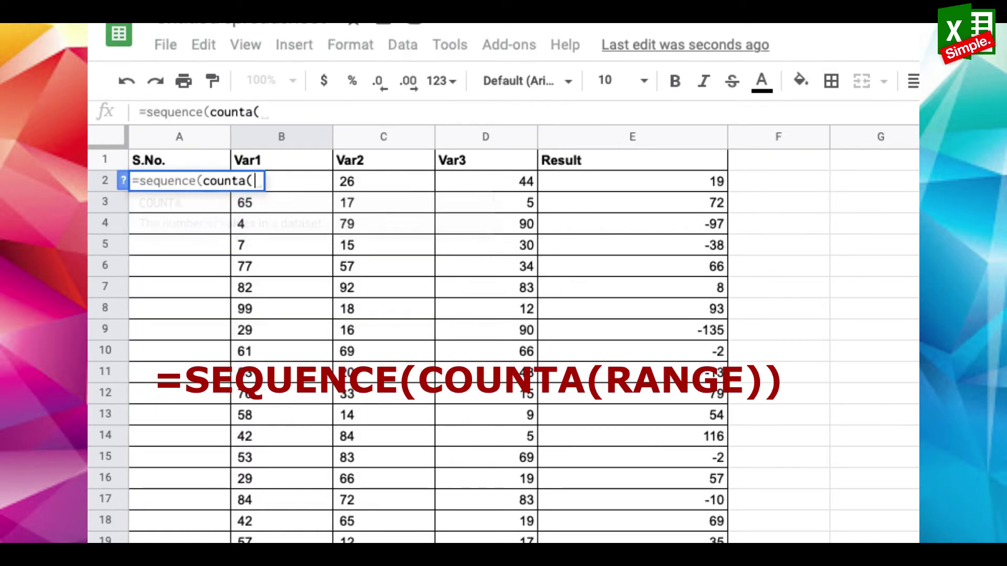
text(b2)
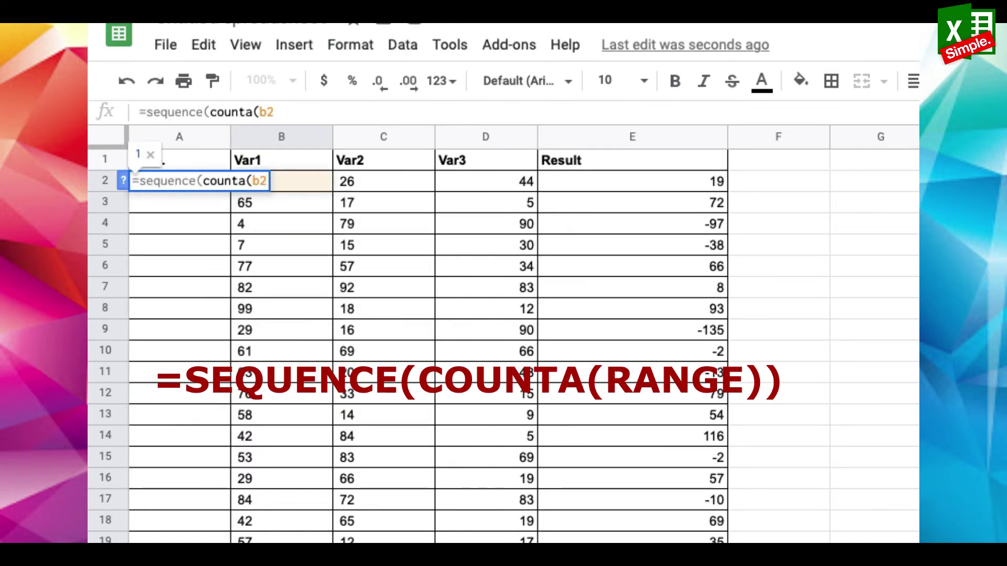
text(:b19)
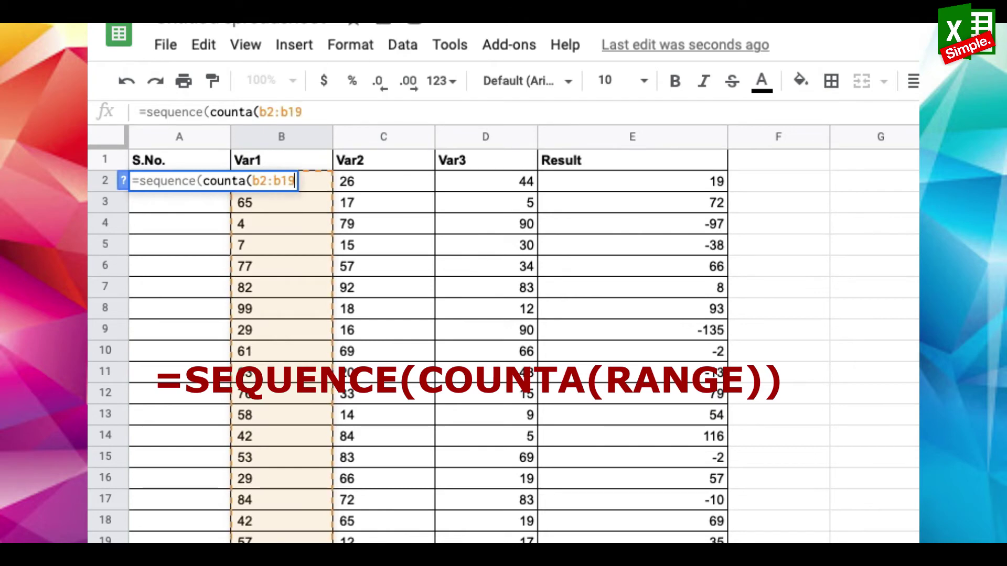
text())
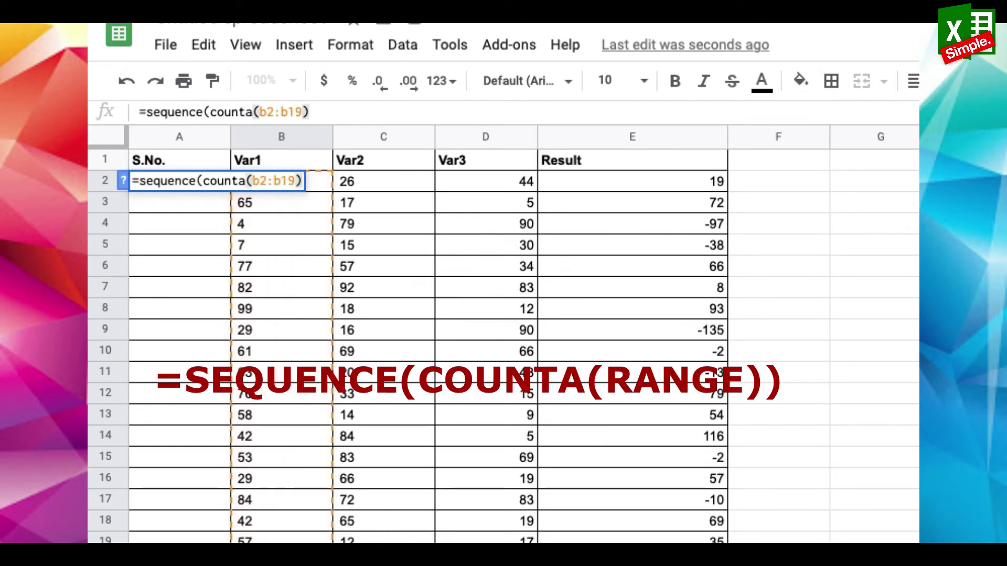
text())
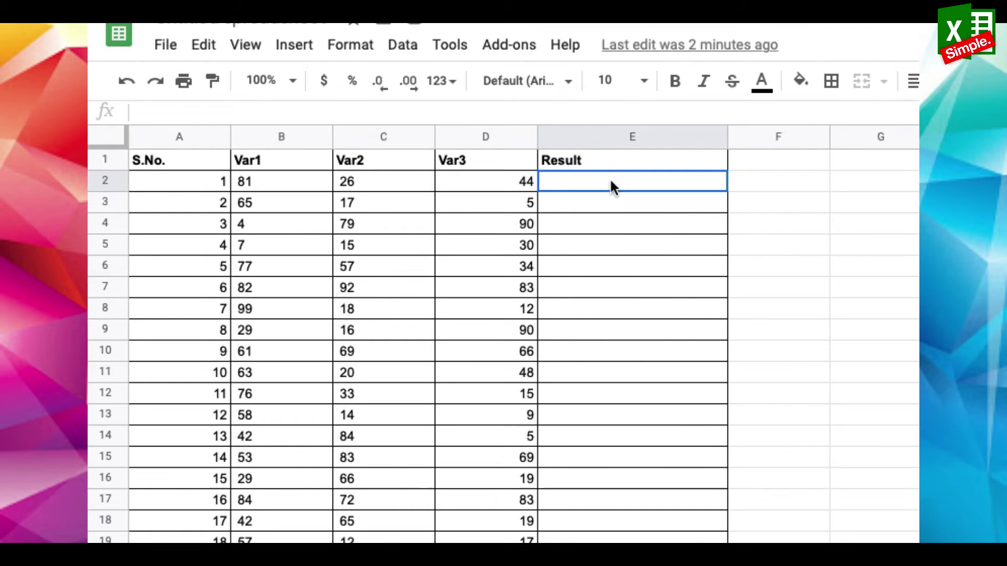
Step: Enter =B2+C2-D2 in E2 to compute the first Result
text(=)
click(284, 178)
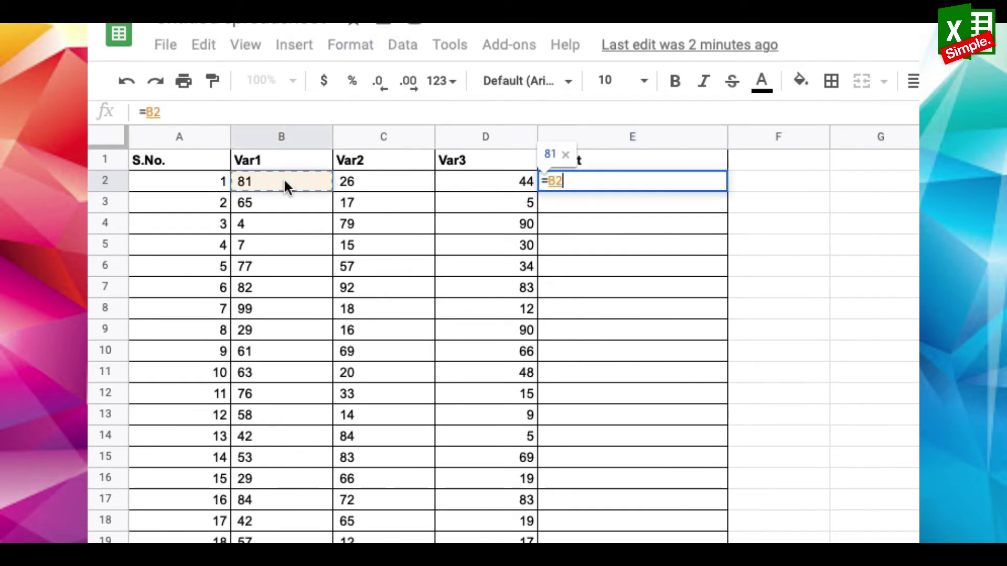
text(+)
click(372, 176)
text(-)
click(492, 175)
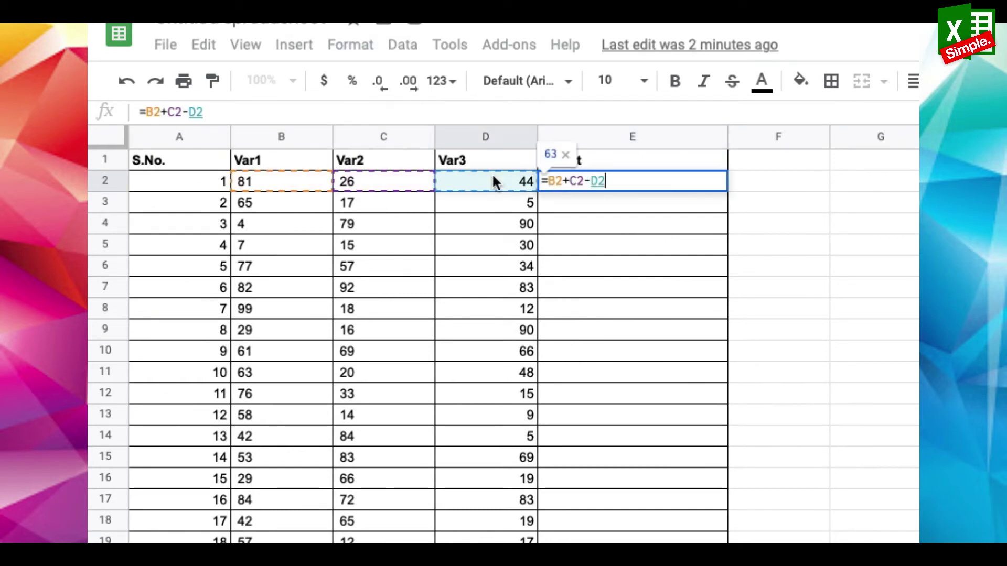
key(Return)
Step: Copy E2's formula down into E3:E19 and recheck E2
key(ctrl+c)
drag(652, 205, 624, 540)
key(ctrl+v)
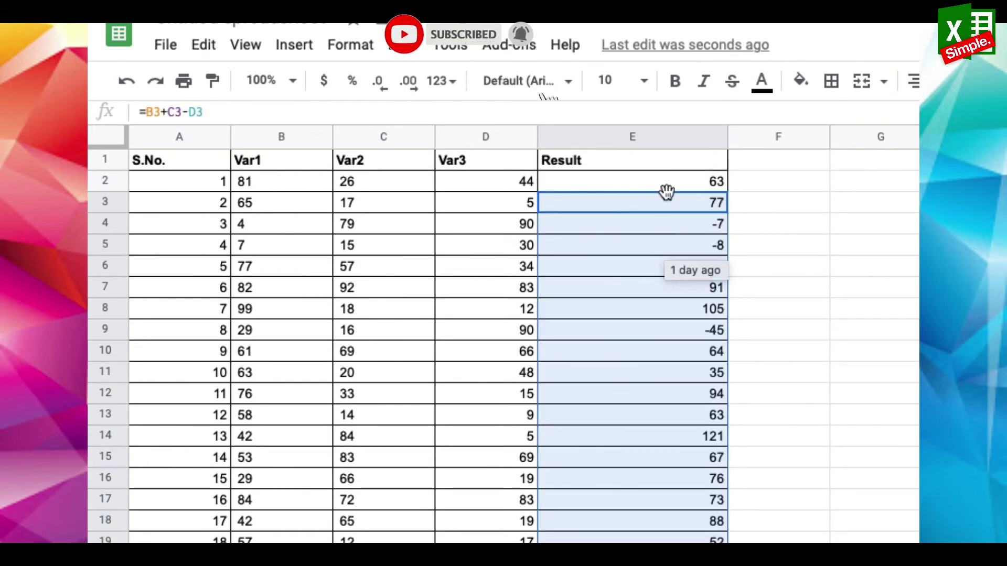
click(656, 181)
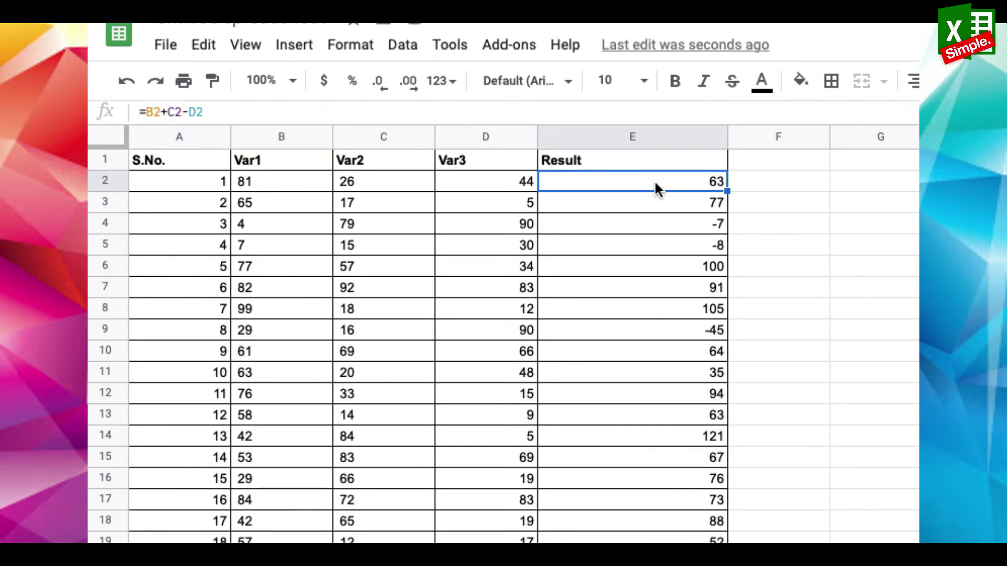
Step: Undo the pasted Result values and re-enter =B2+C2-D2 in E2 using arrow-key references
key(ctrl+z)
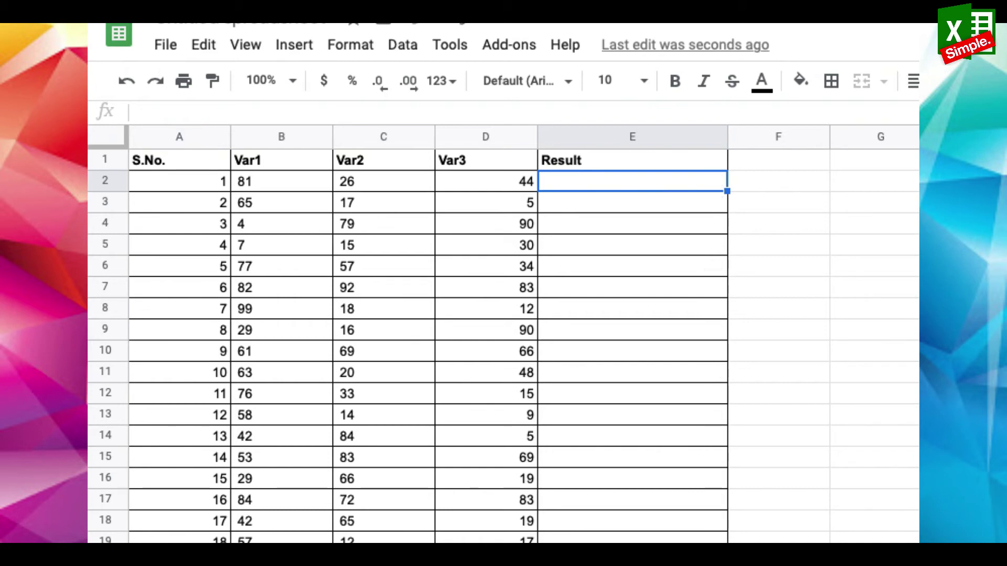
text(=)
key(Left)
key(Left)
key(Left)
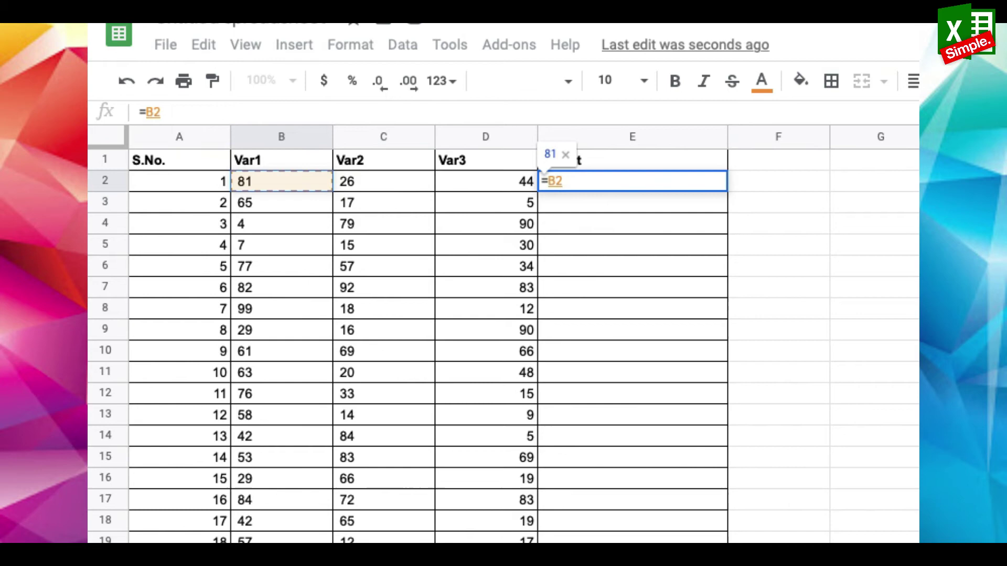
text(+)
key(Left)
key(Left)
text(-)
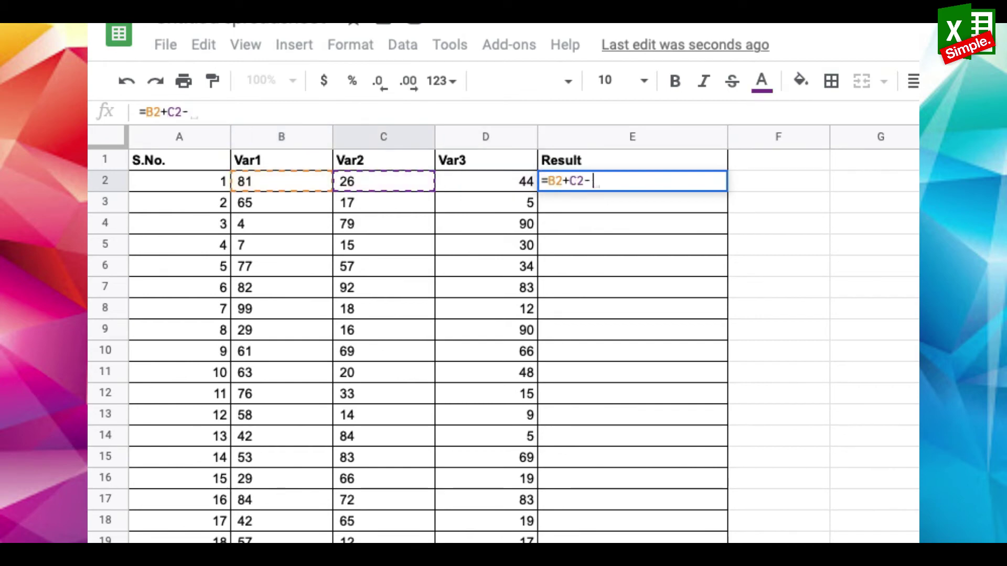
key(Left)
key(Return)
Step: Wrap E2's formula in ArrayFormula with Ctrl+Shift+Enter
key(Up)
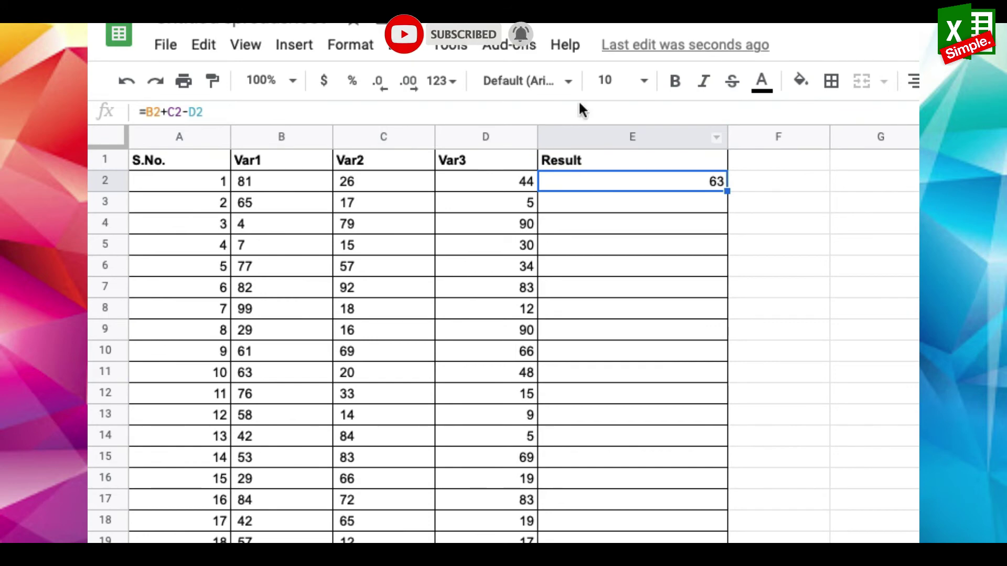
click(487, 110)
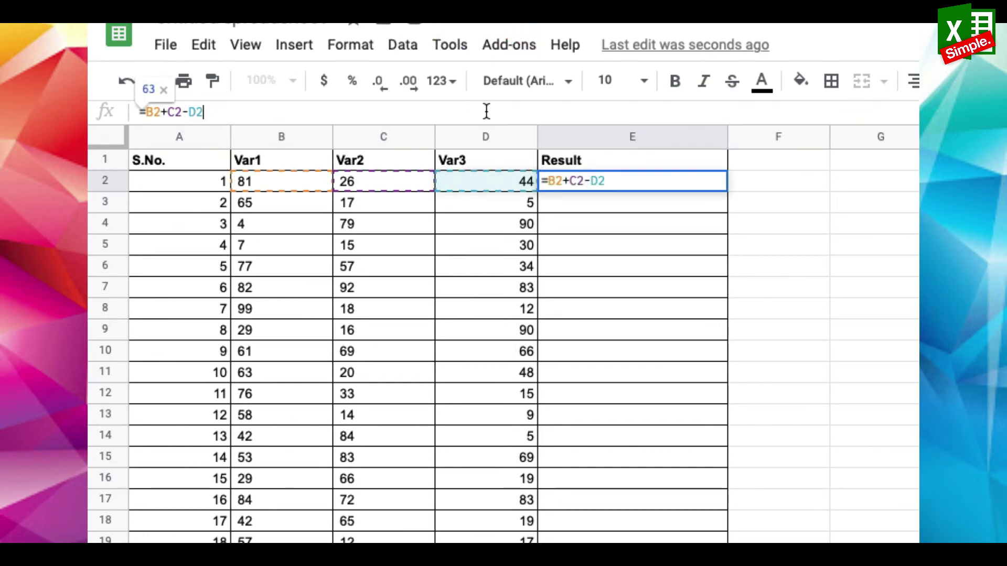
key(ctrl+shift+Return)
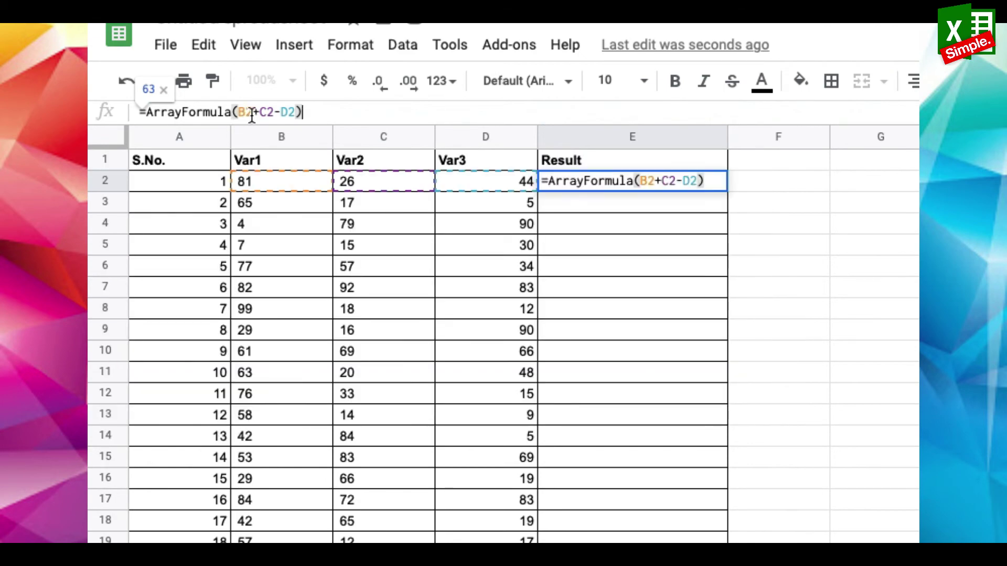
Step: Change E2 to =ArrayFormula(B2:B19+C2:C19-D2:D19) so Result fills rows 2 to 19
click(252, 113)
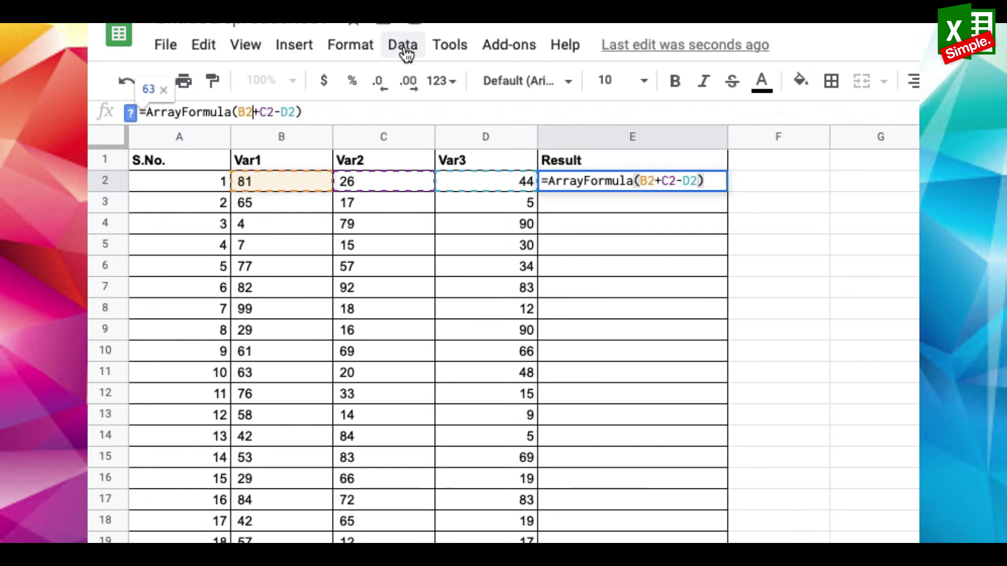
text(:B19)
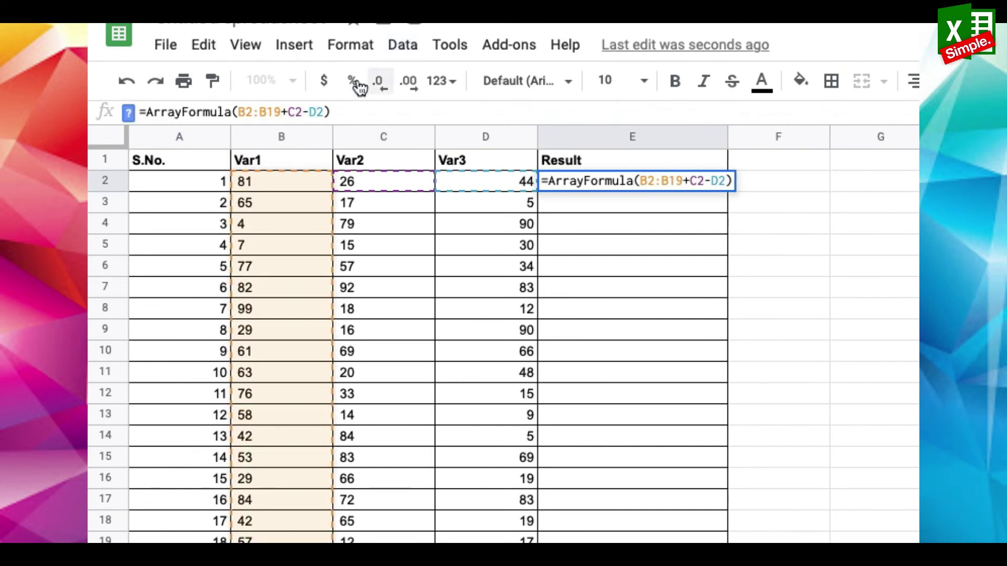
key(Right)
key(Right)
key(Right)
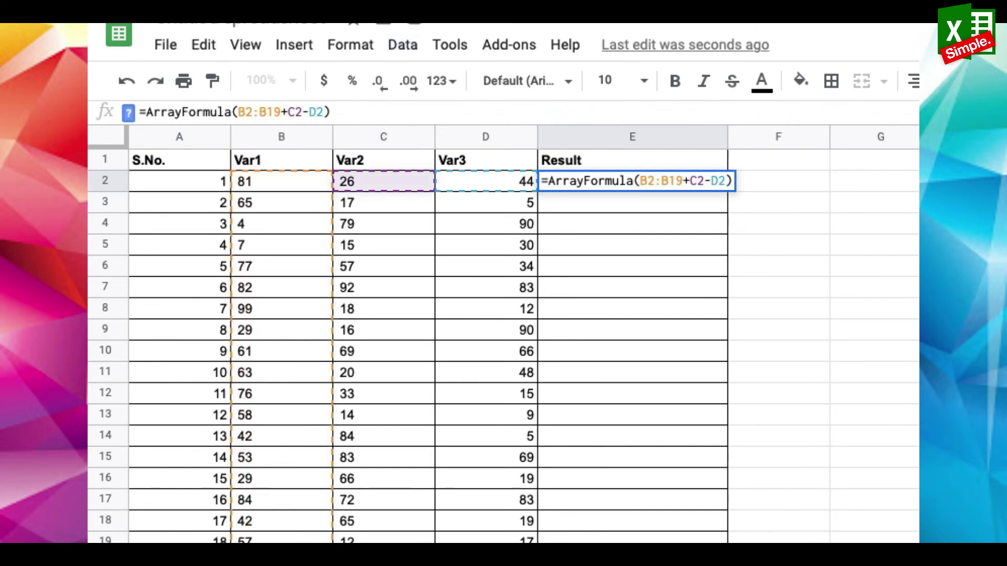
text(:C19)
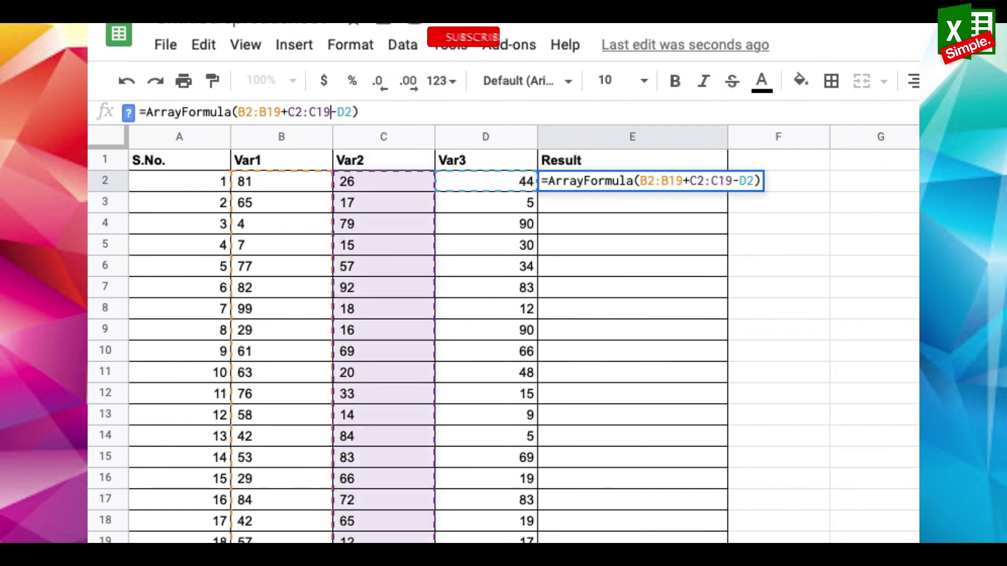
key(Right)
key(Right)
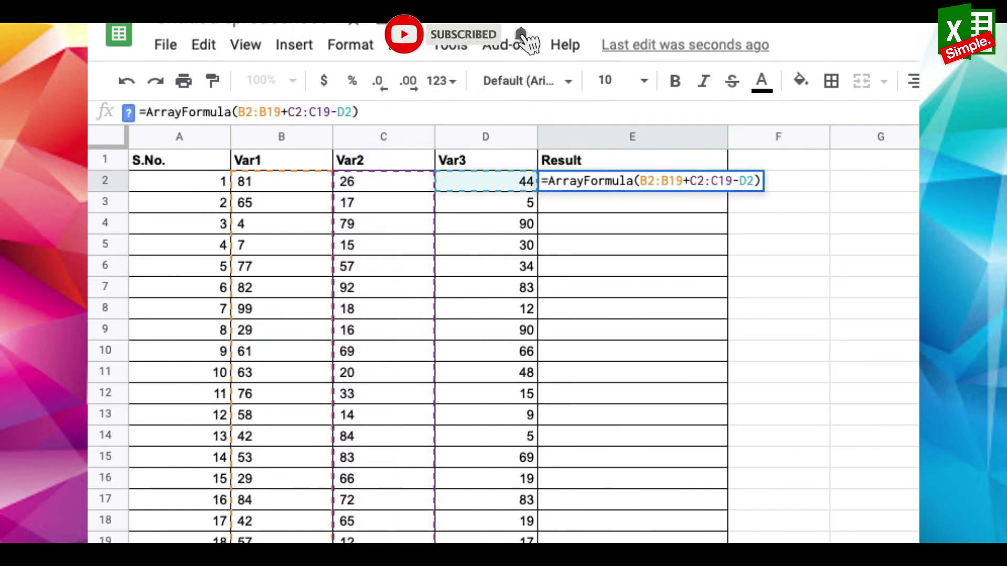
text(:D19)
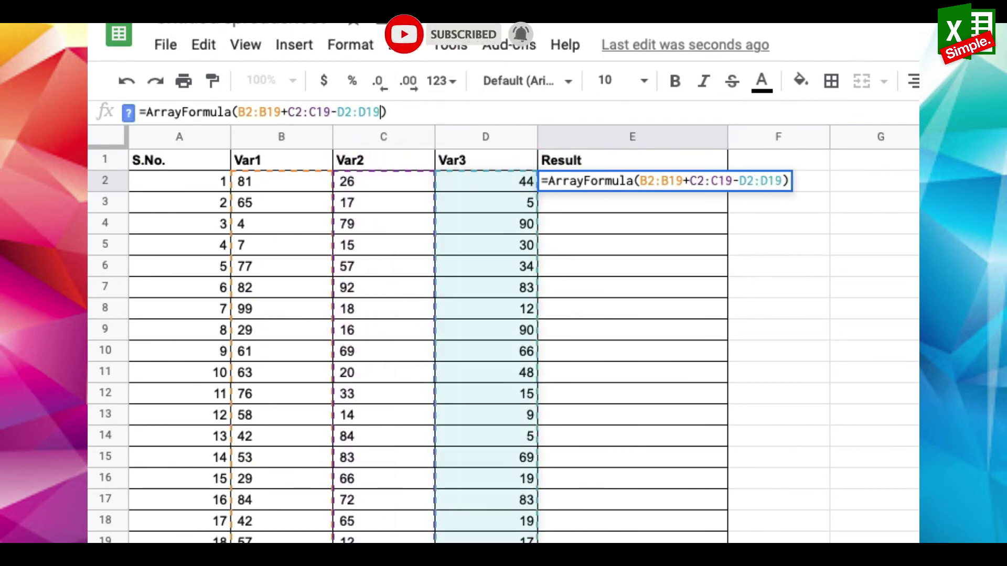
key(Return)
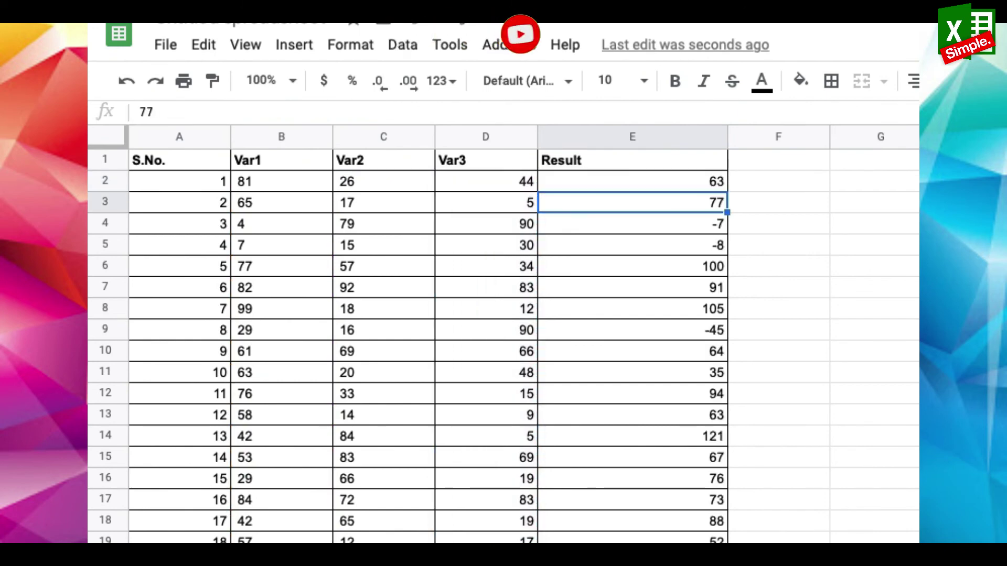
key(Up)
key(Down)
key(Up)
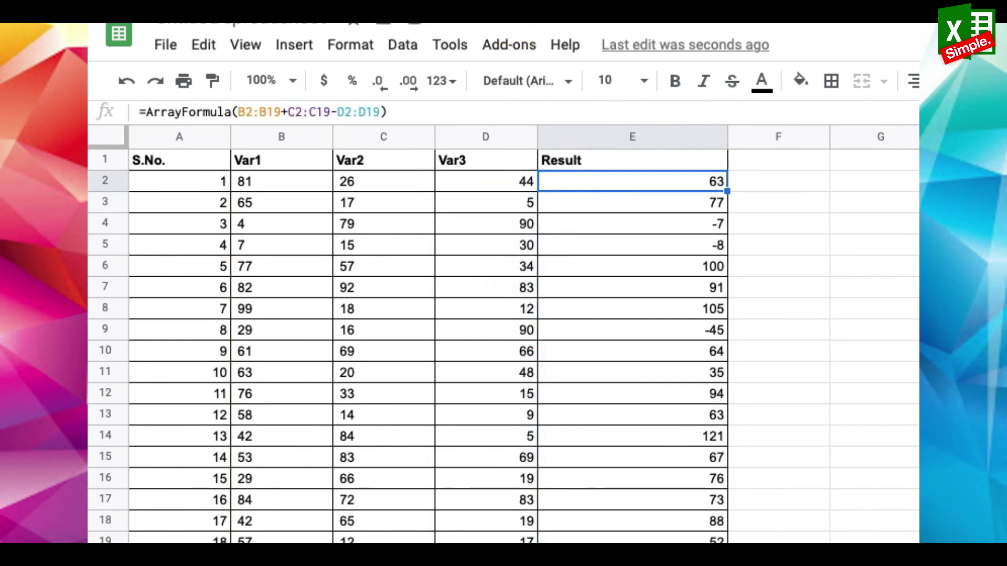